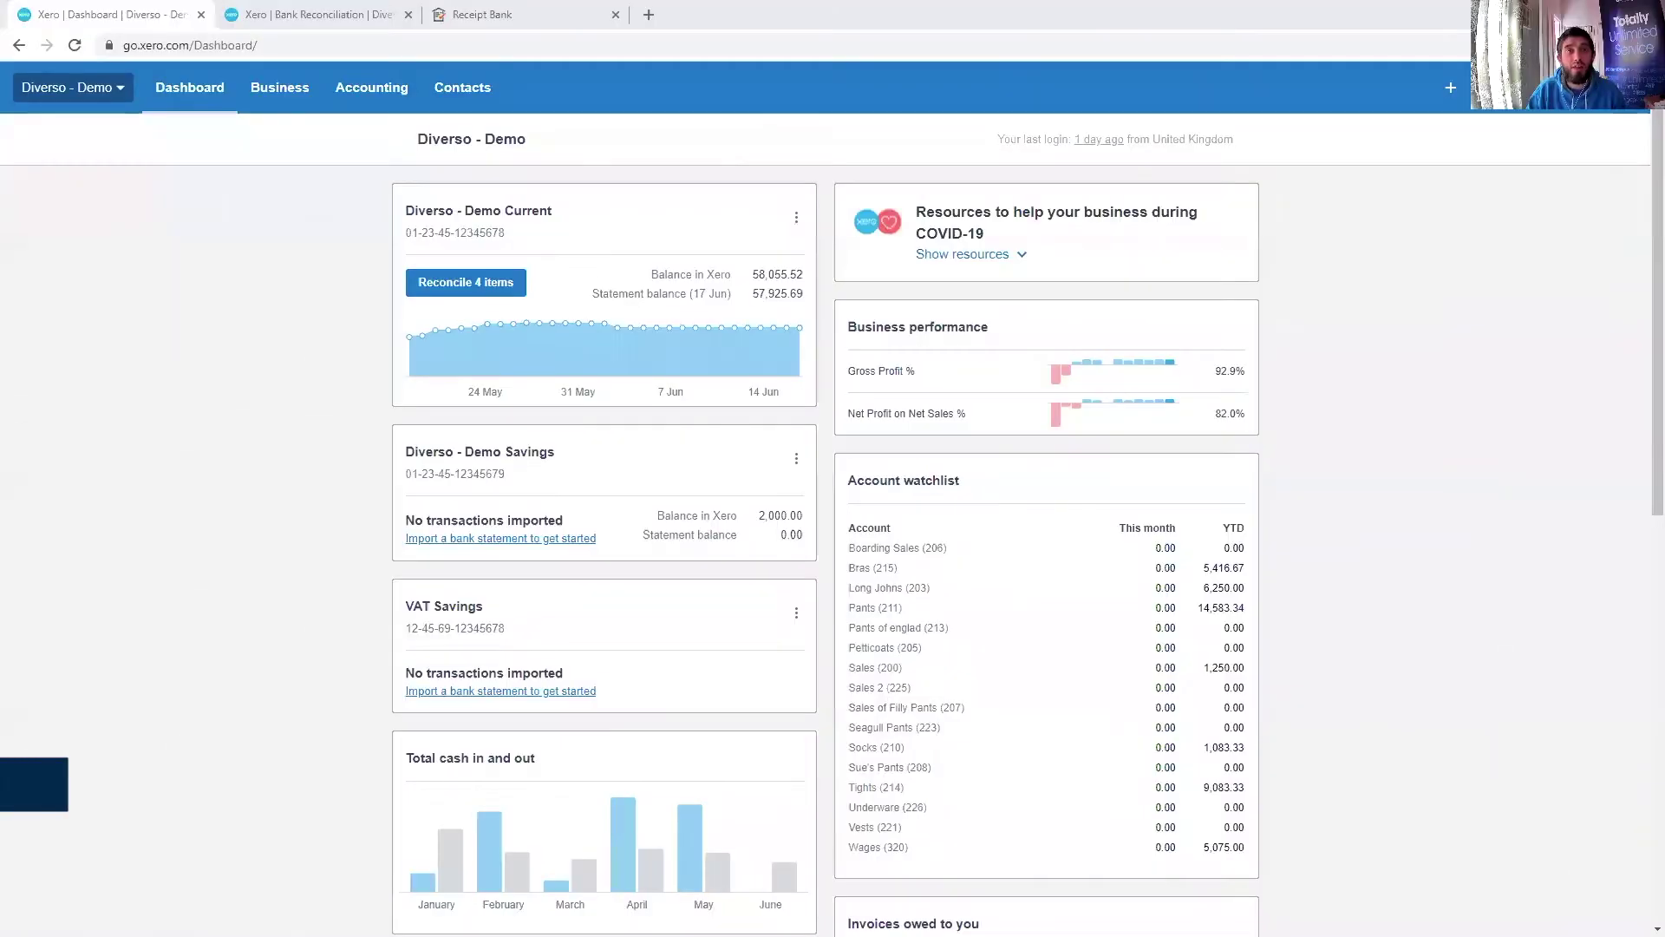
Expand the COVID-19 resources card on the Xero dashboard.
click(1160, 195)
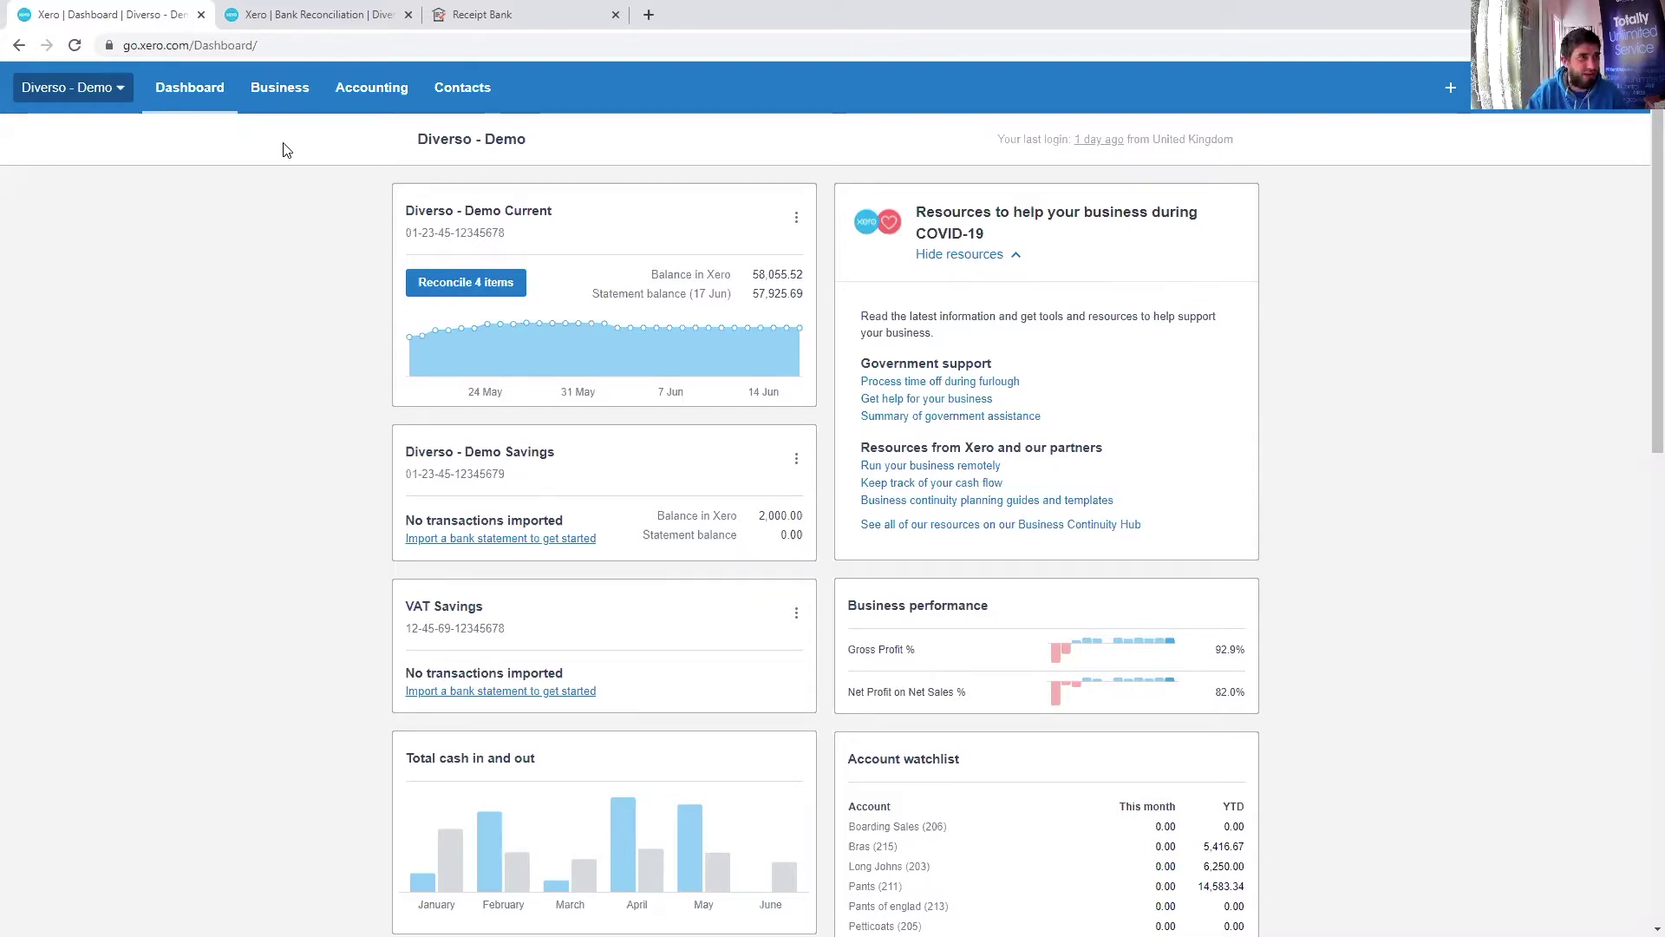
Start reconciling the Diverso - Demo Current account's four statement lines.
click(451, 289)
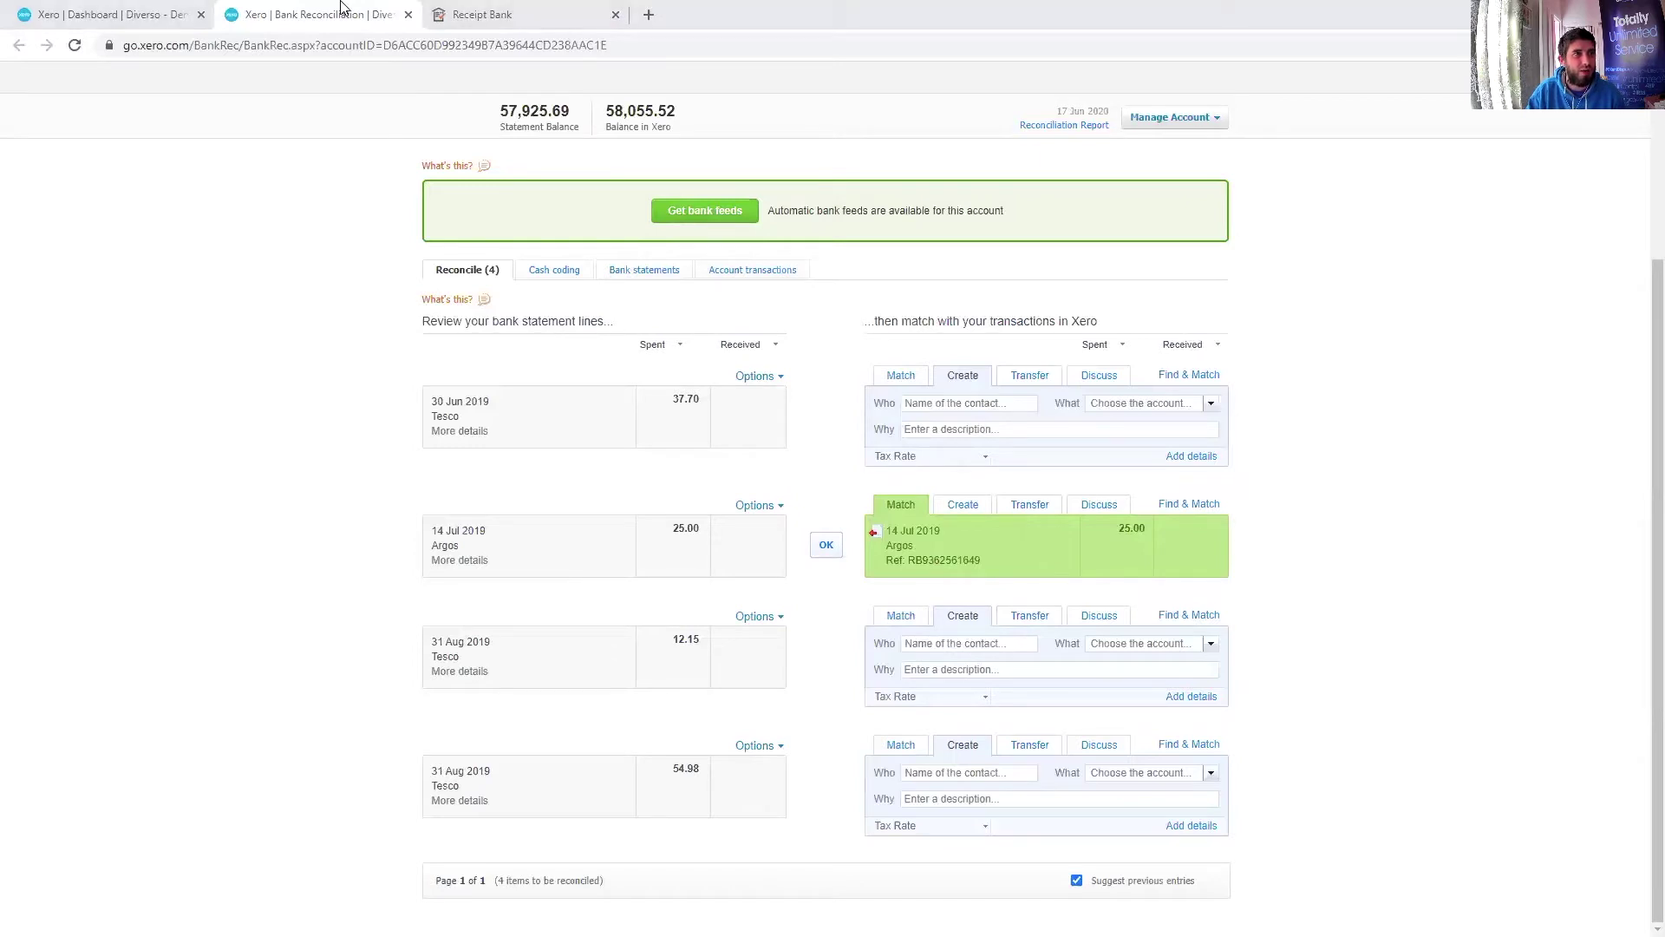
Publish all four Tesco receipts from the Receipt Bank costs inbox to Xero.
click(495, 15)
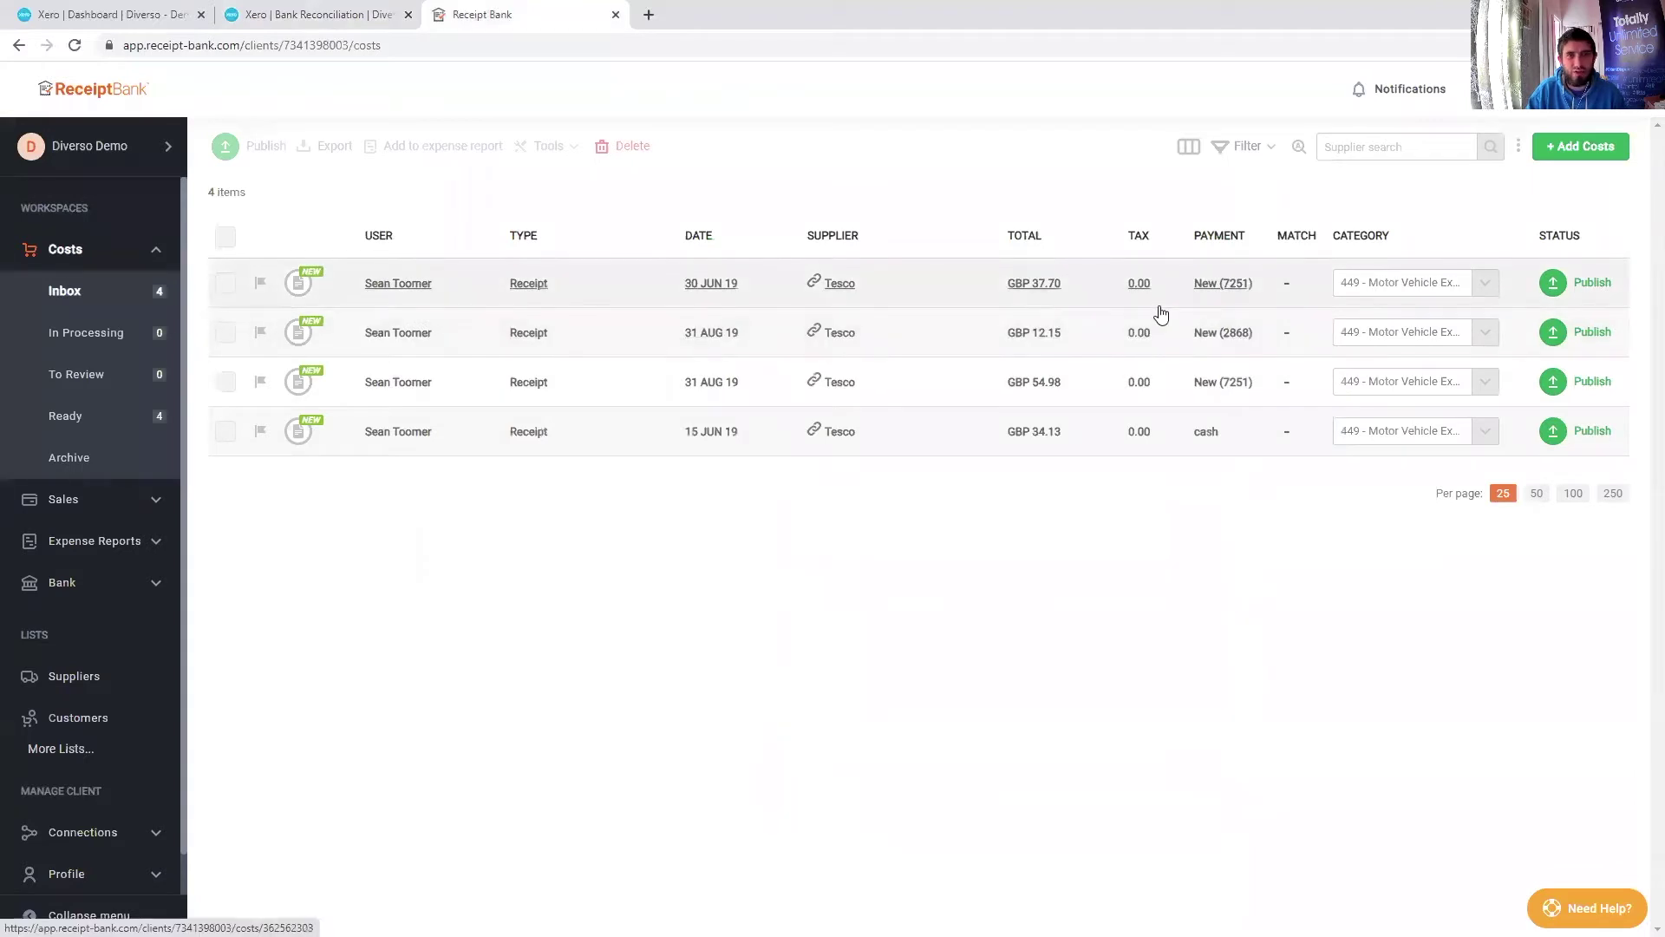
click(231, 240)
click(241, 145)
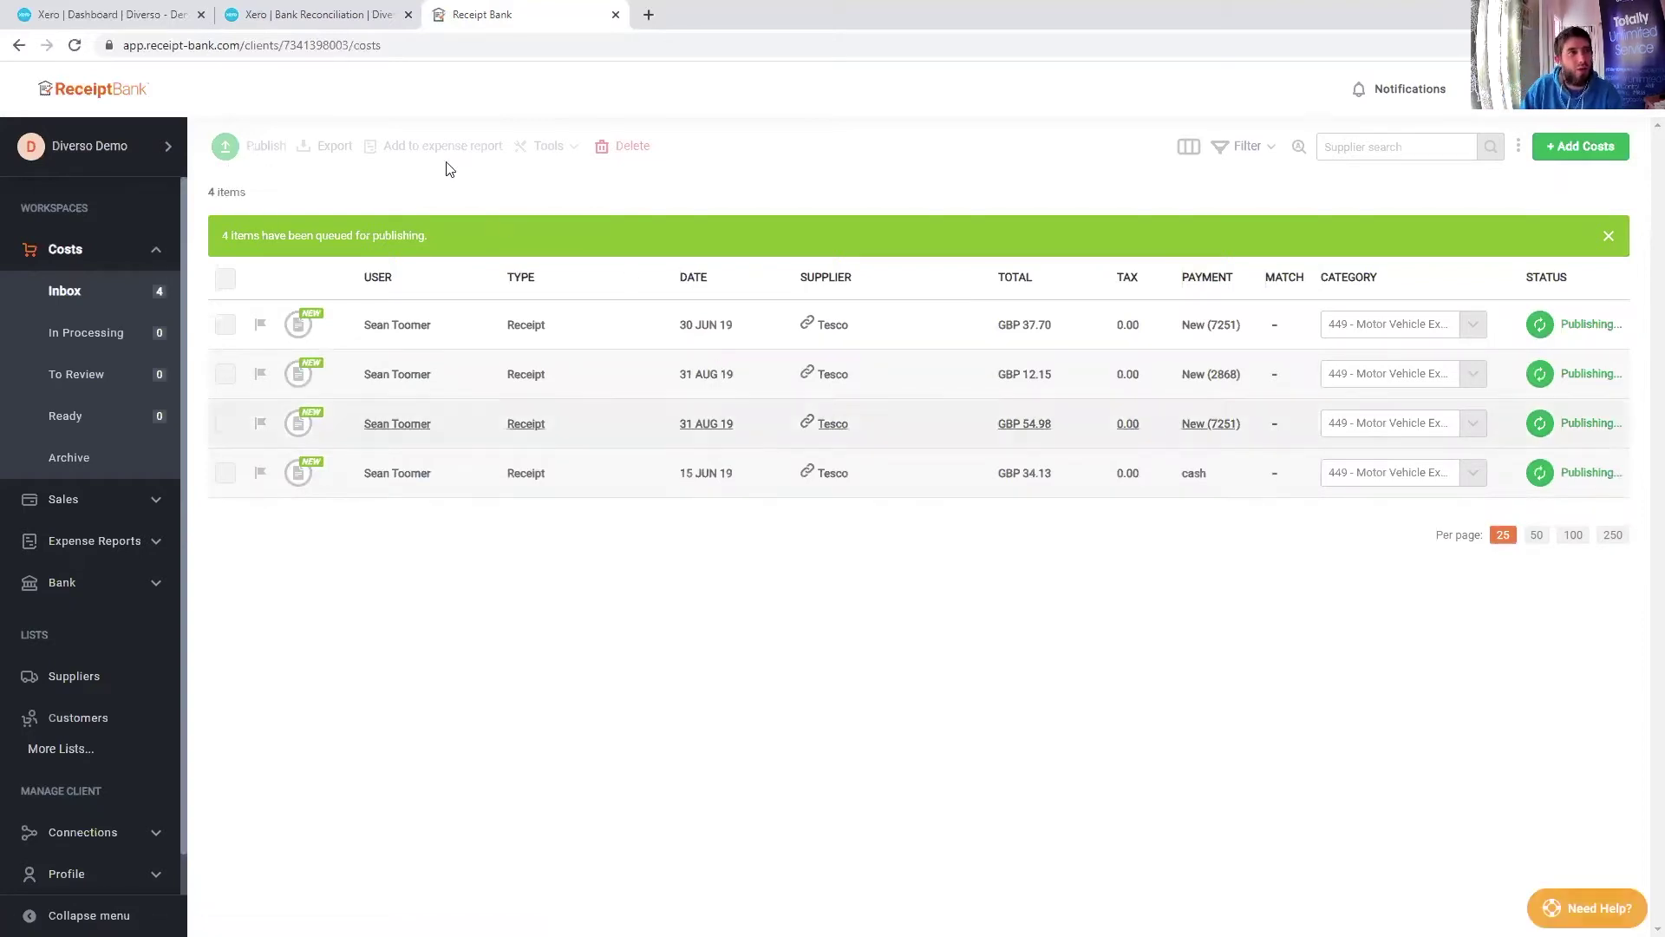
click(302, 21)
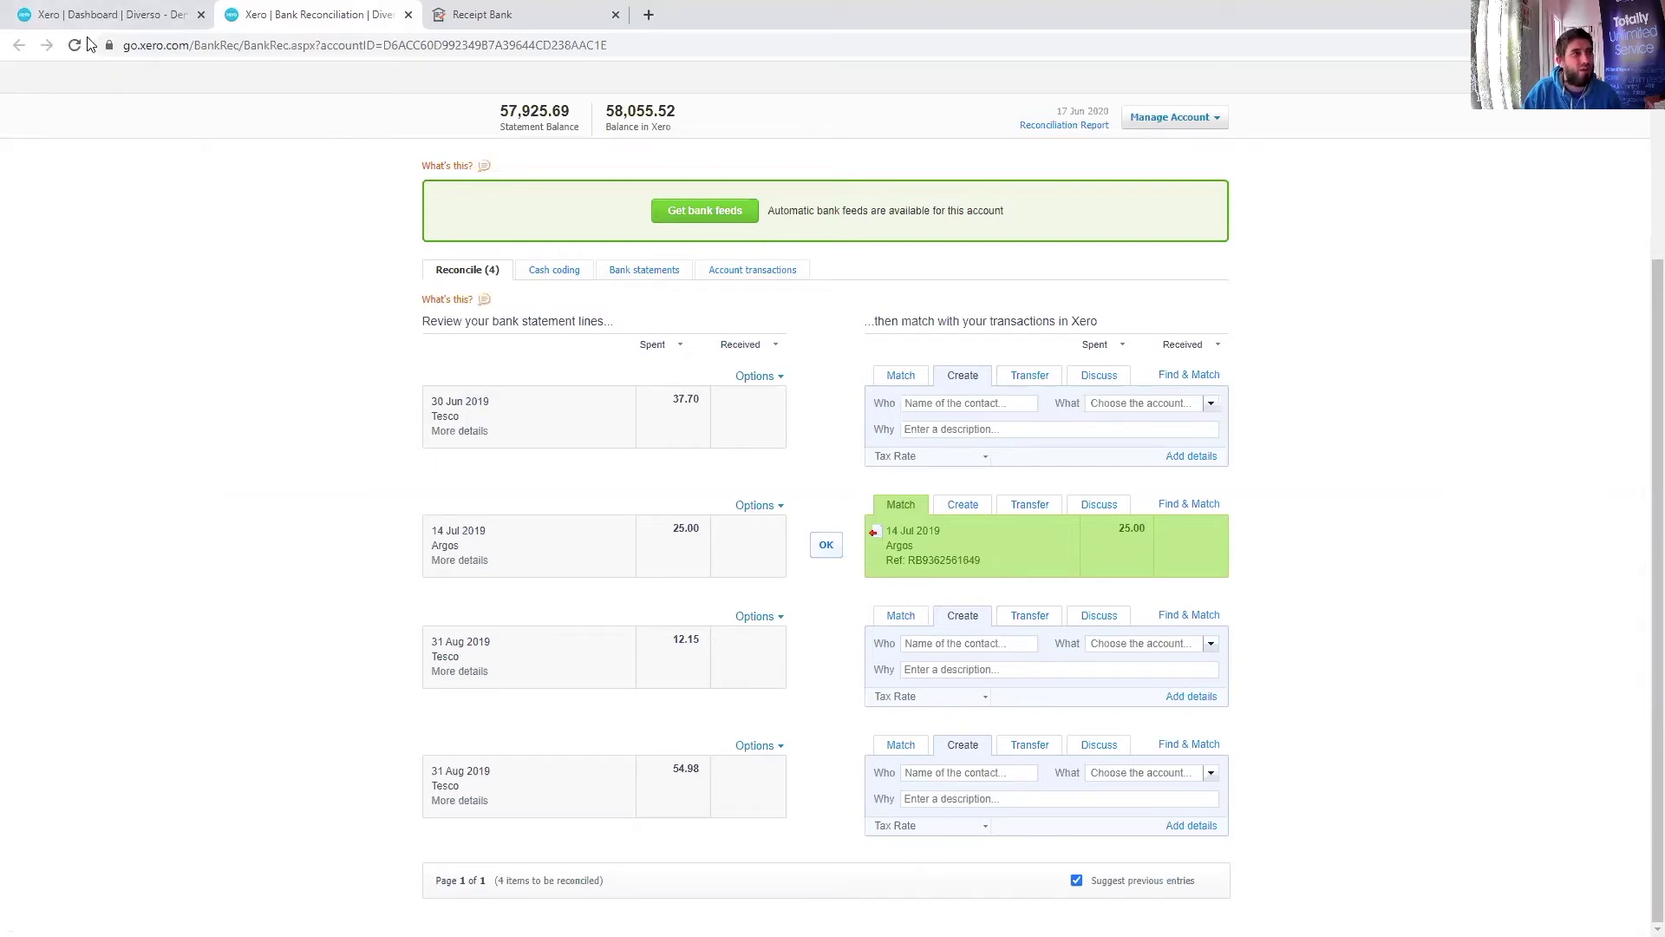
Reload the Xero dashboard to show seven overdue bills totalling 203.95.
click(105, 13)
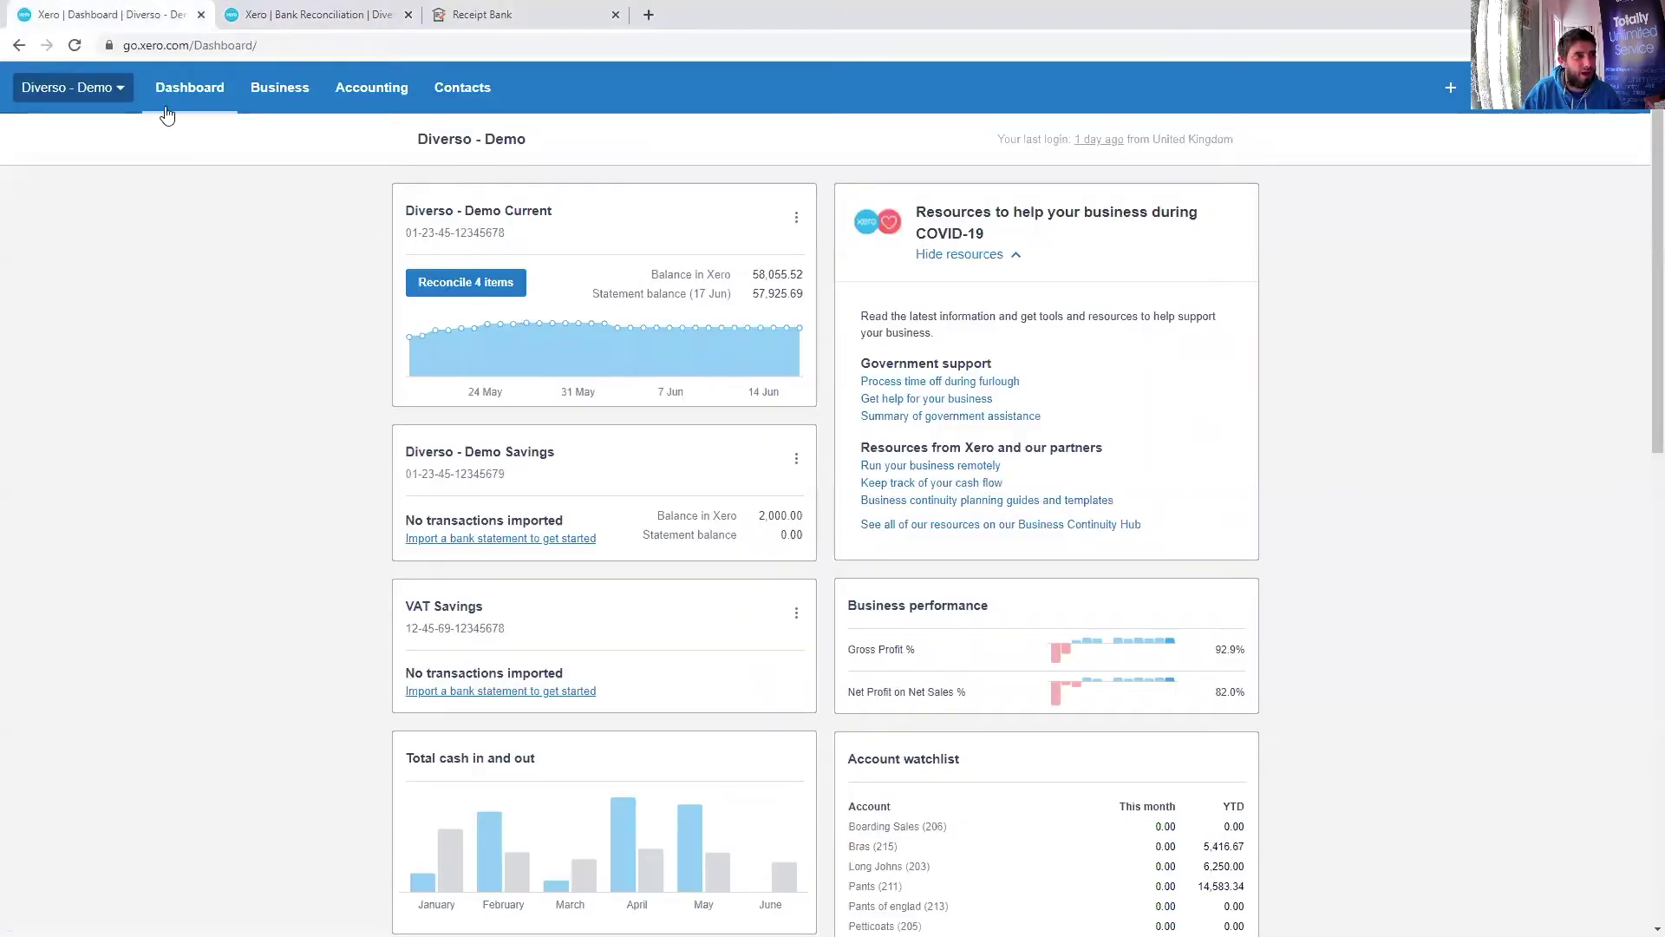
click(75, 45)
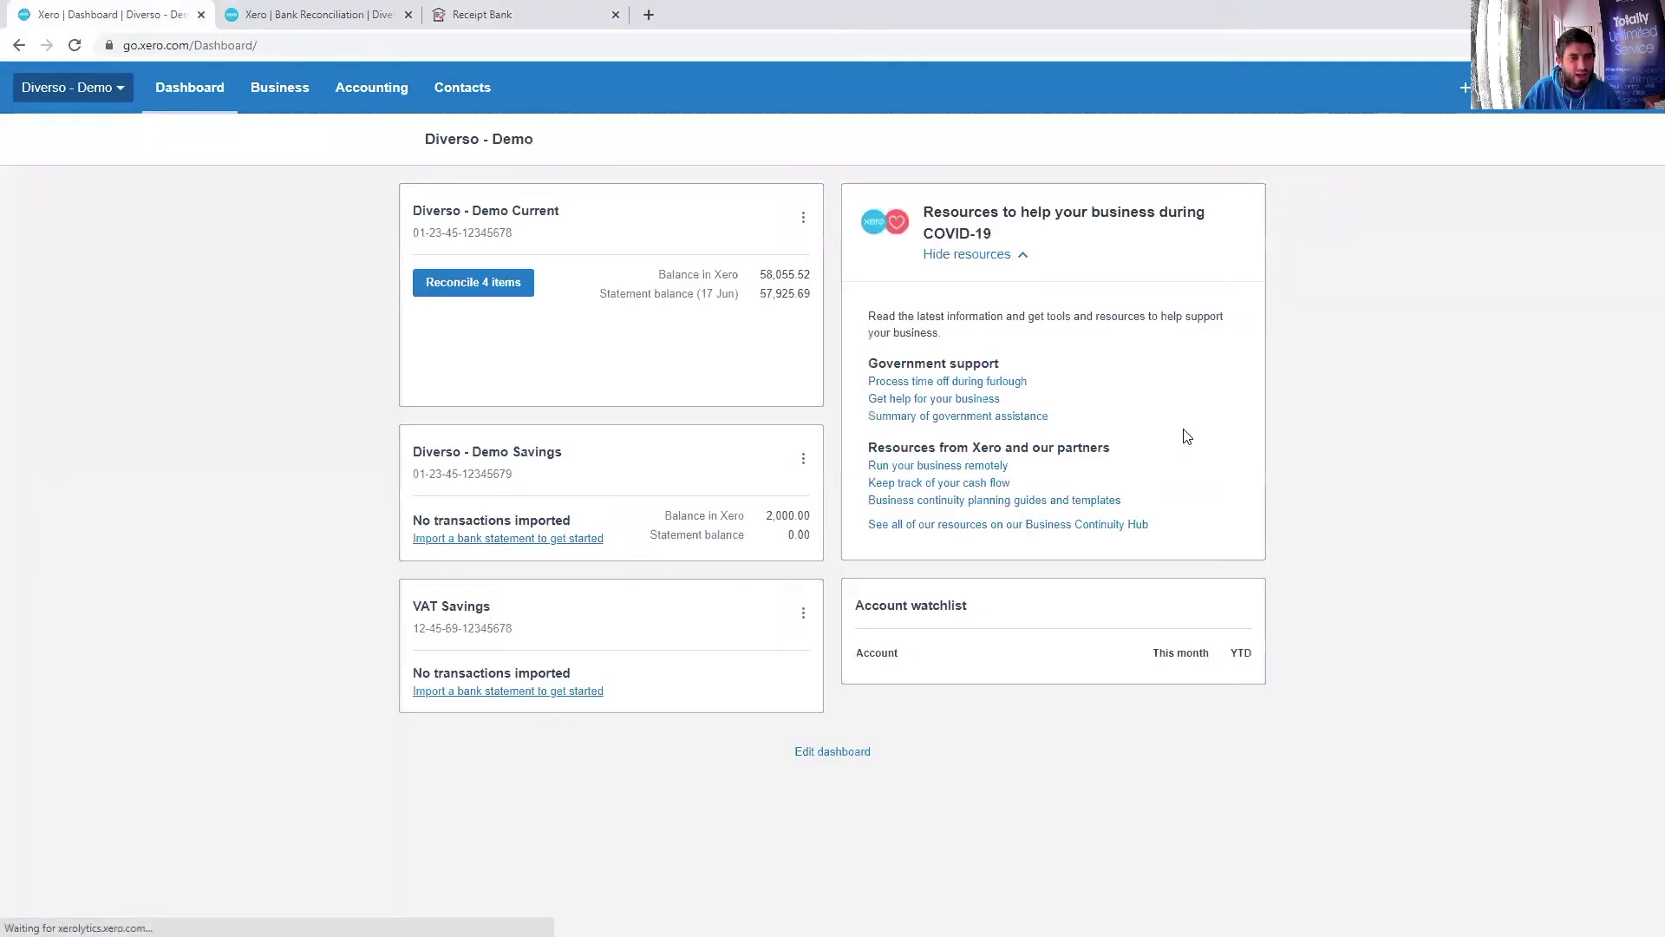
scroll(1184, 436, down, 5)
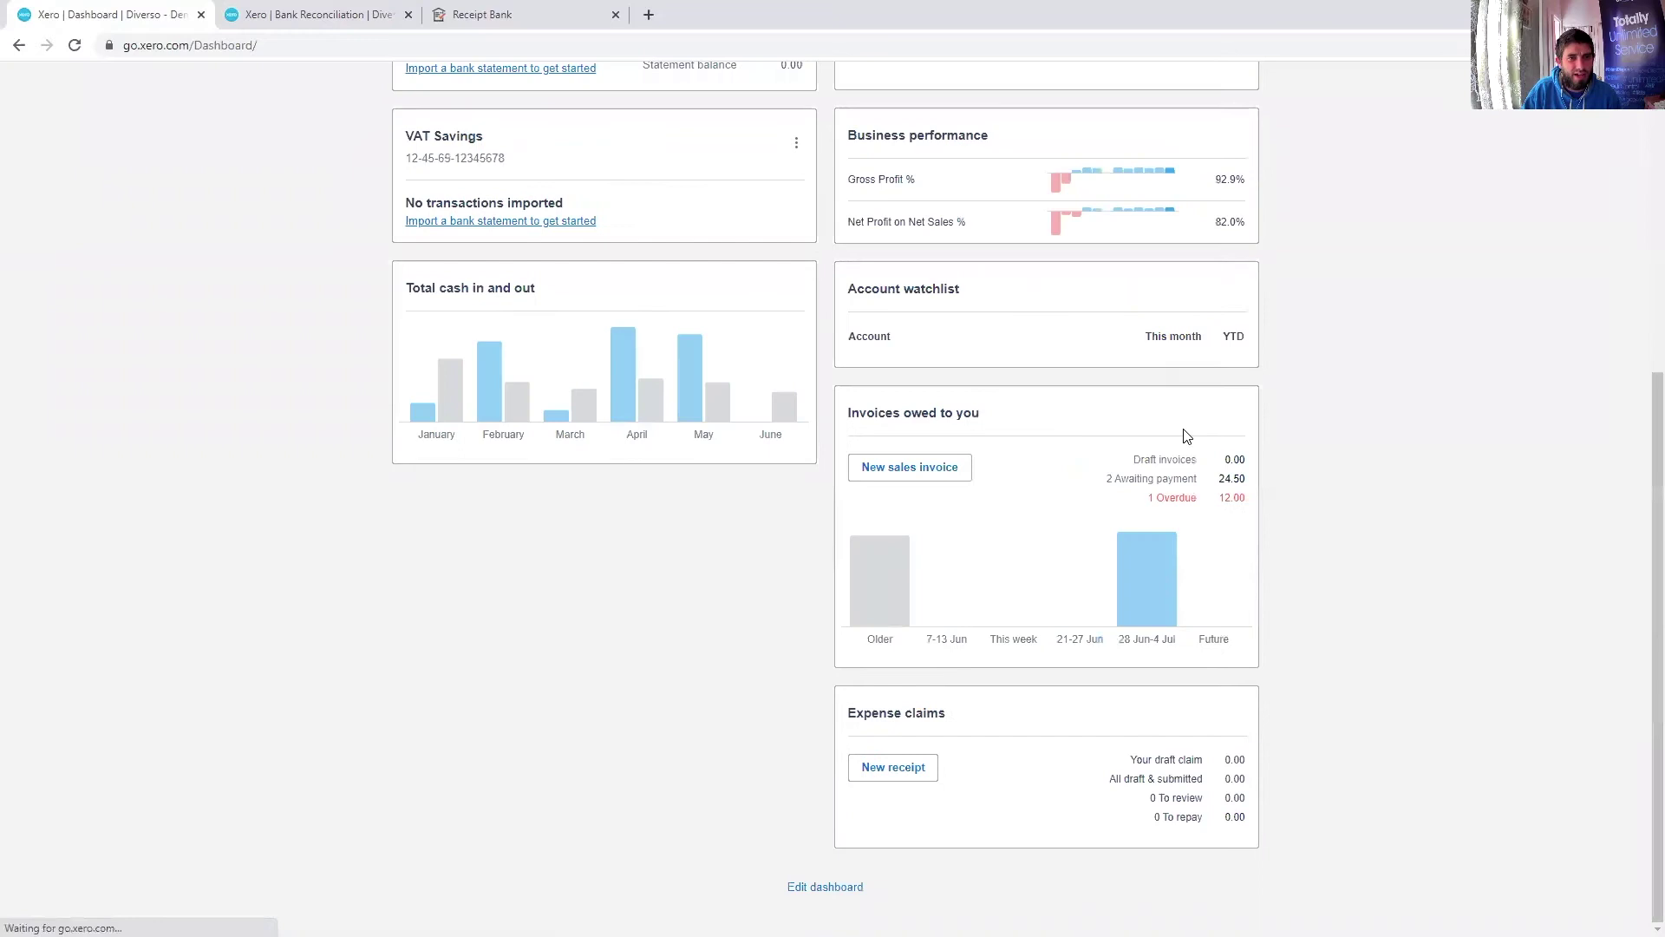
scroll(1395, 503, down, 3)
scroll(1394, 502, down, 2)
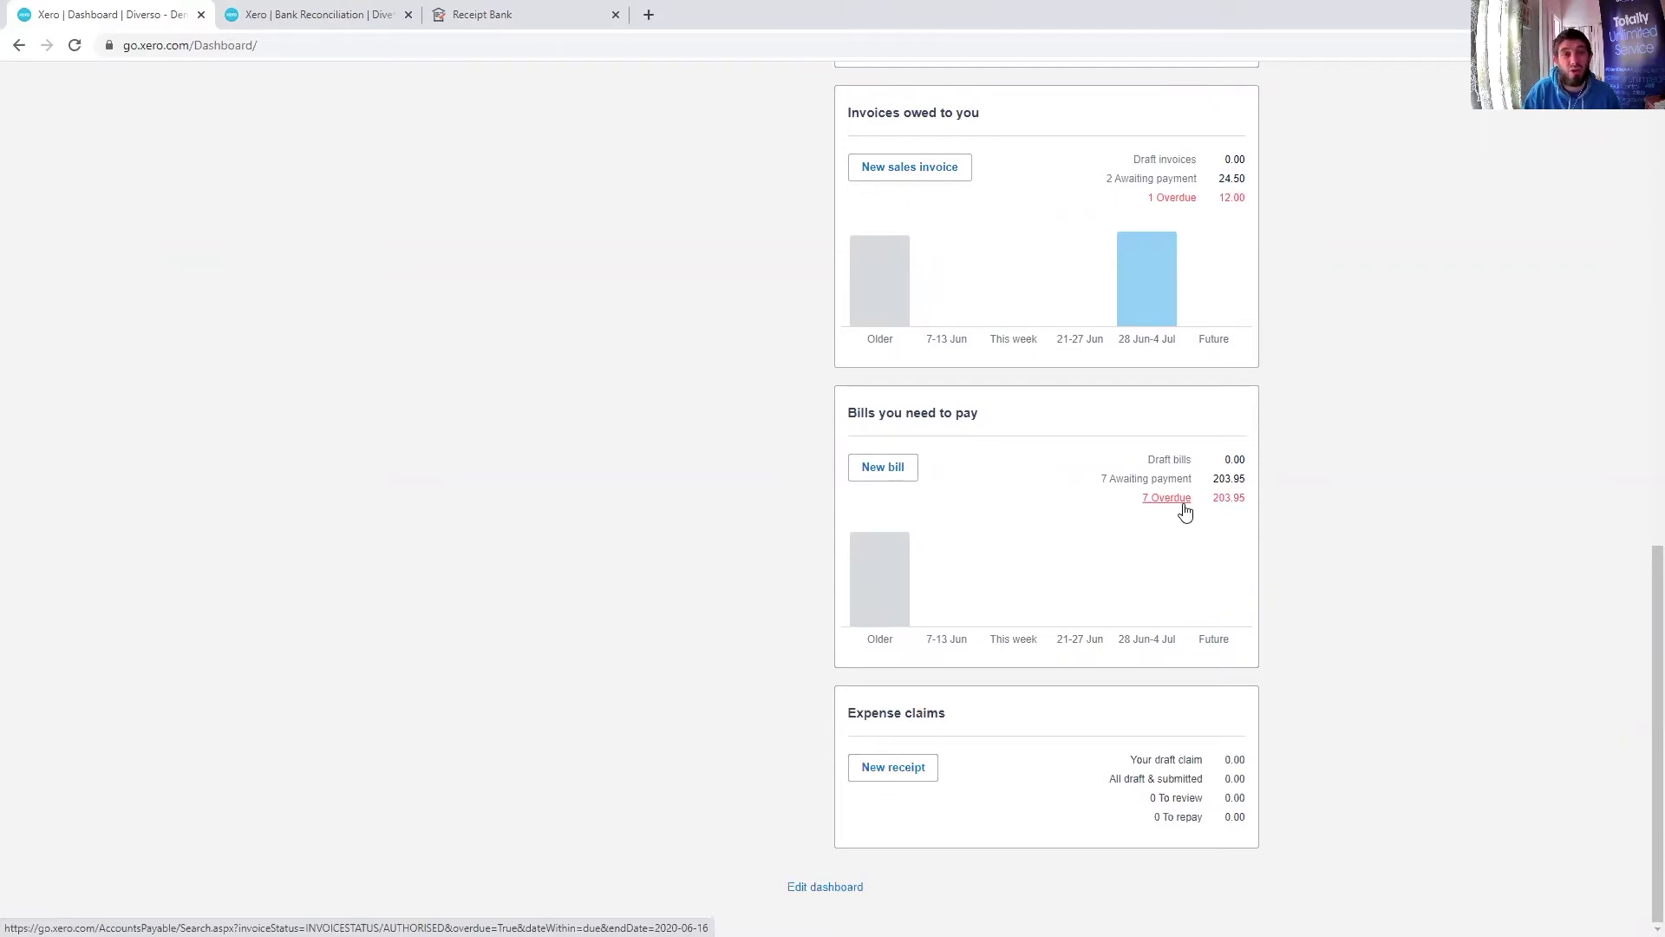
scroll(687, 438, up, 5)
scroll(290, 223, up, 5)
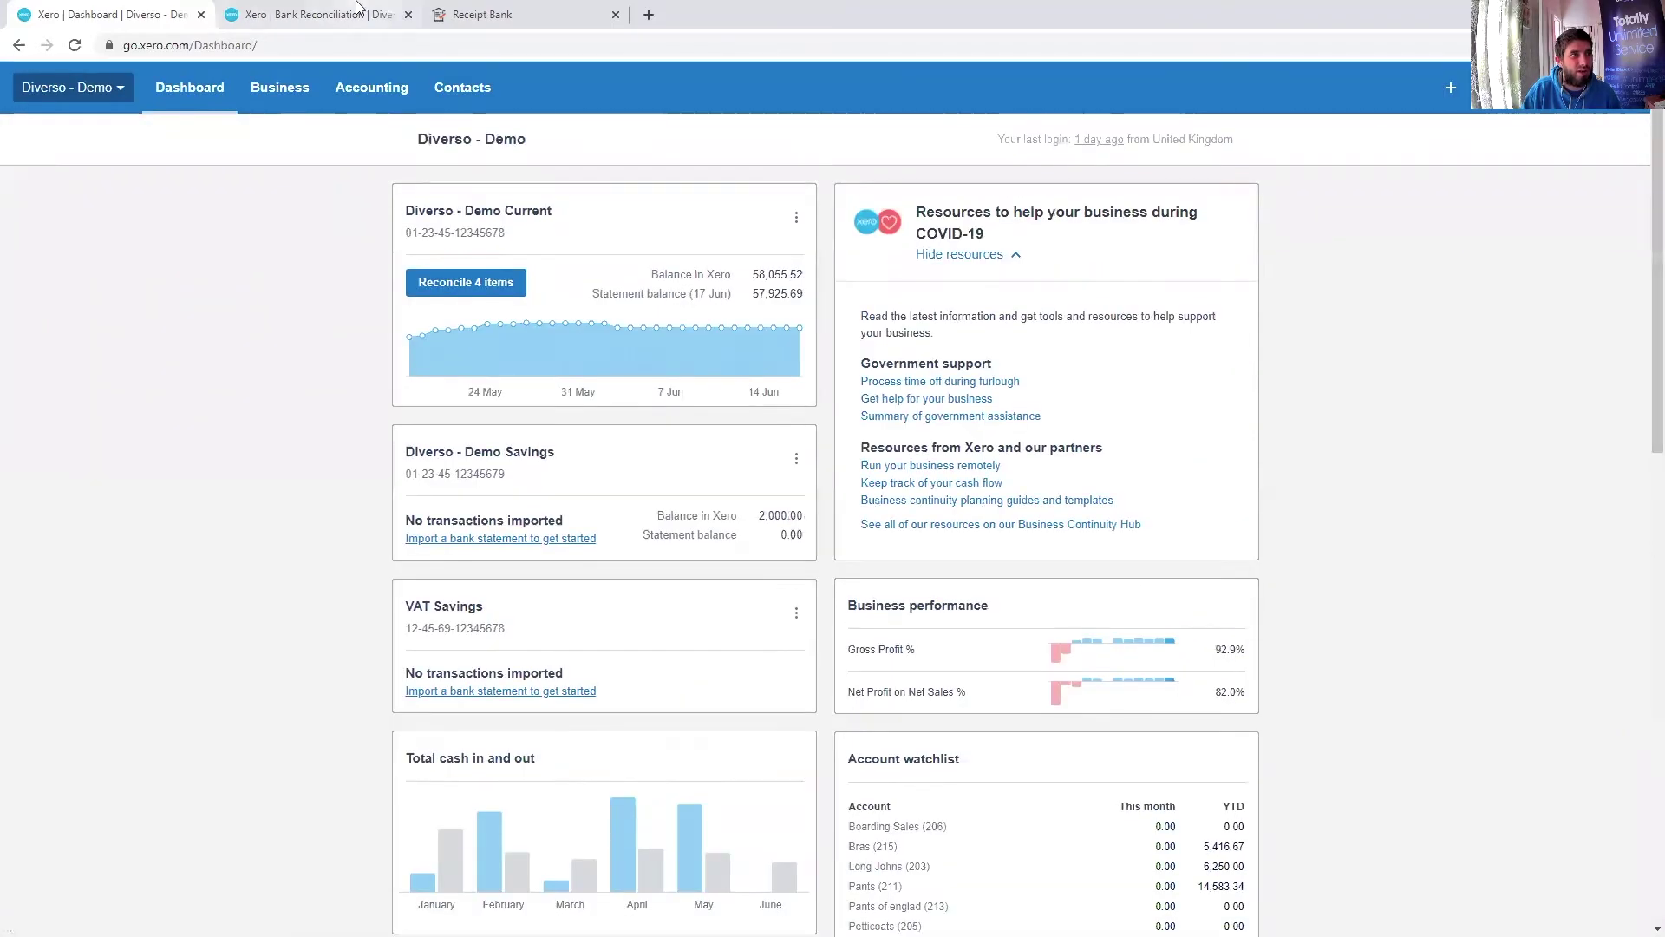
Confirm the suggested matches: Tesco 37.70, Argos 25.00, Tesco 12.15 and Tesco 54.98.
click(487, 289)
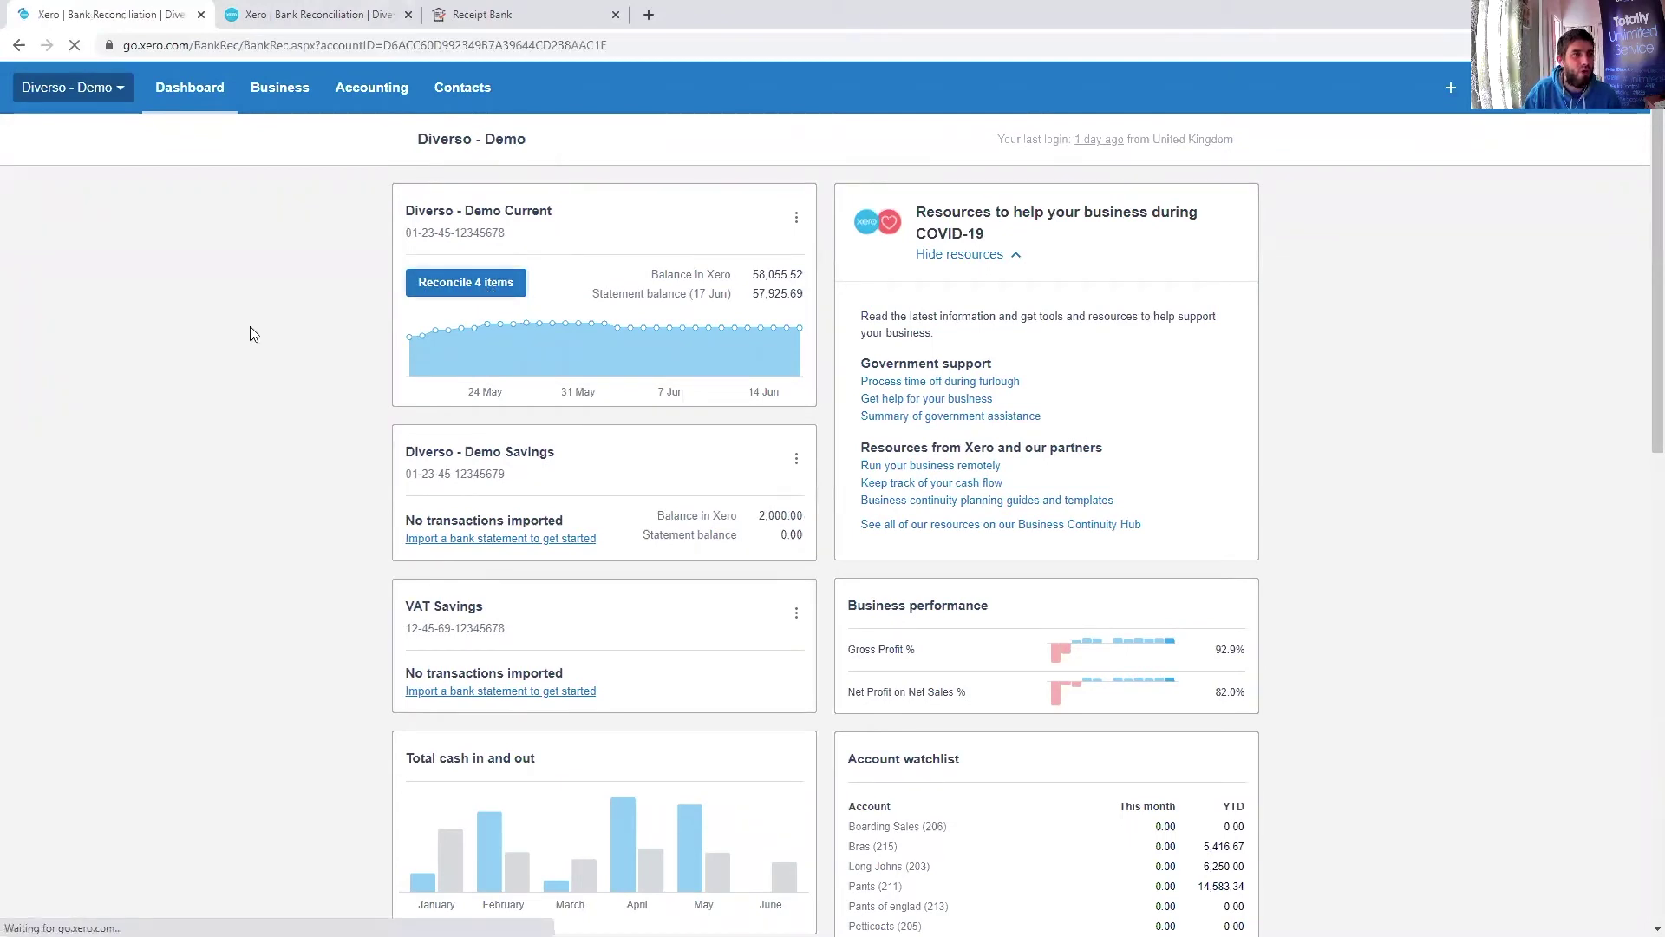
scroll(252, 335, down, 2)
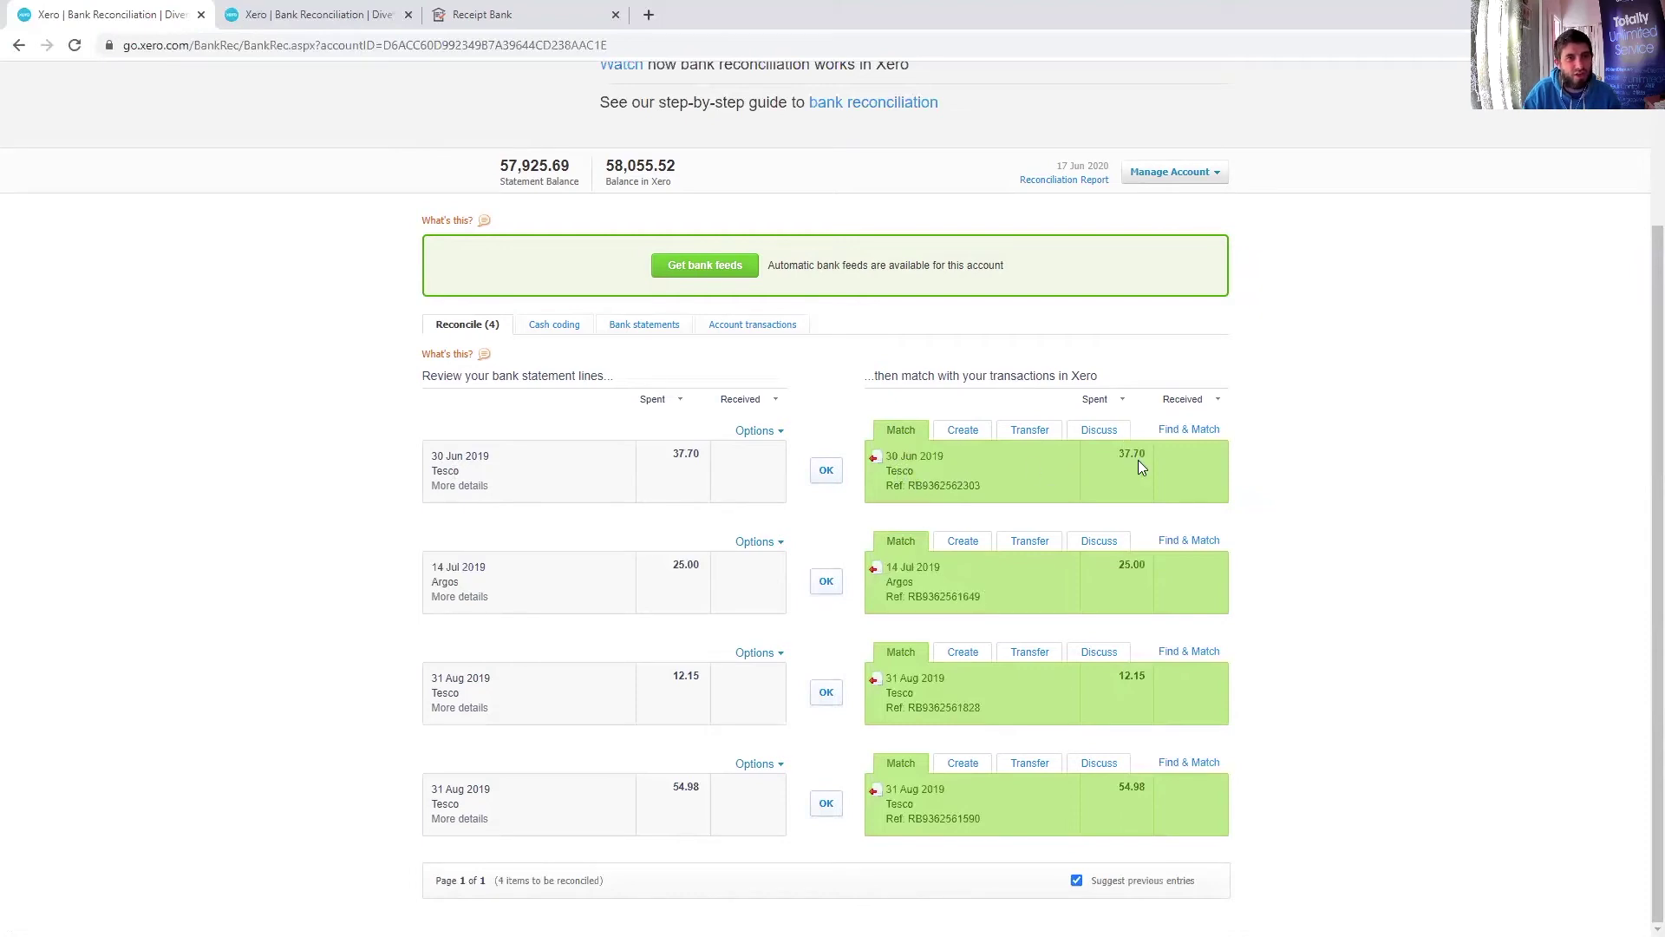
click(825, 472)
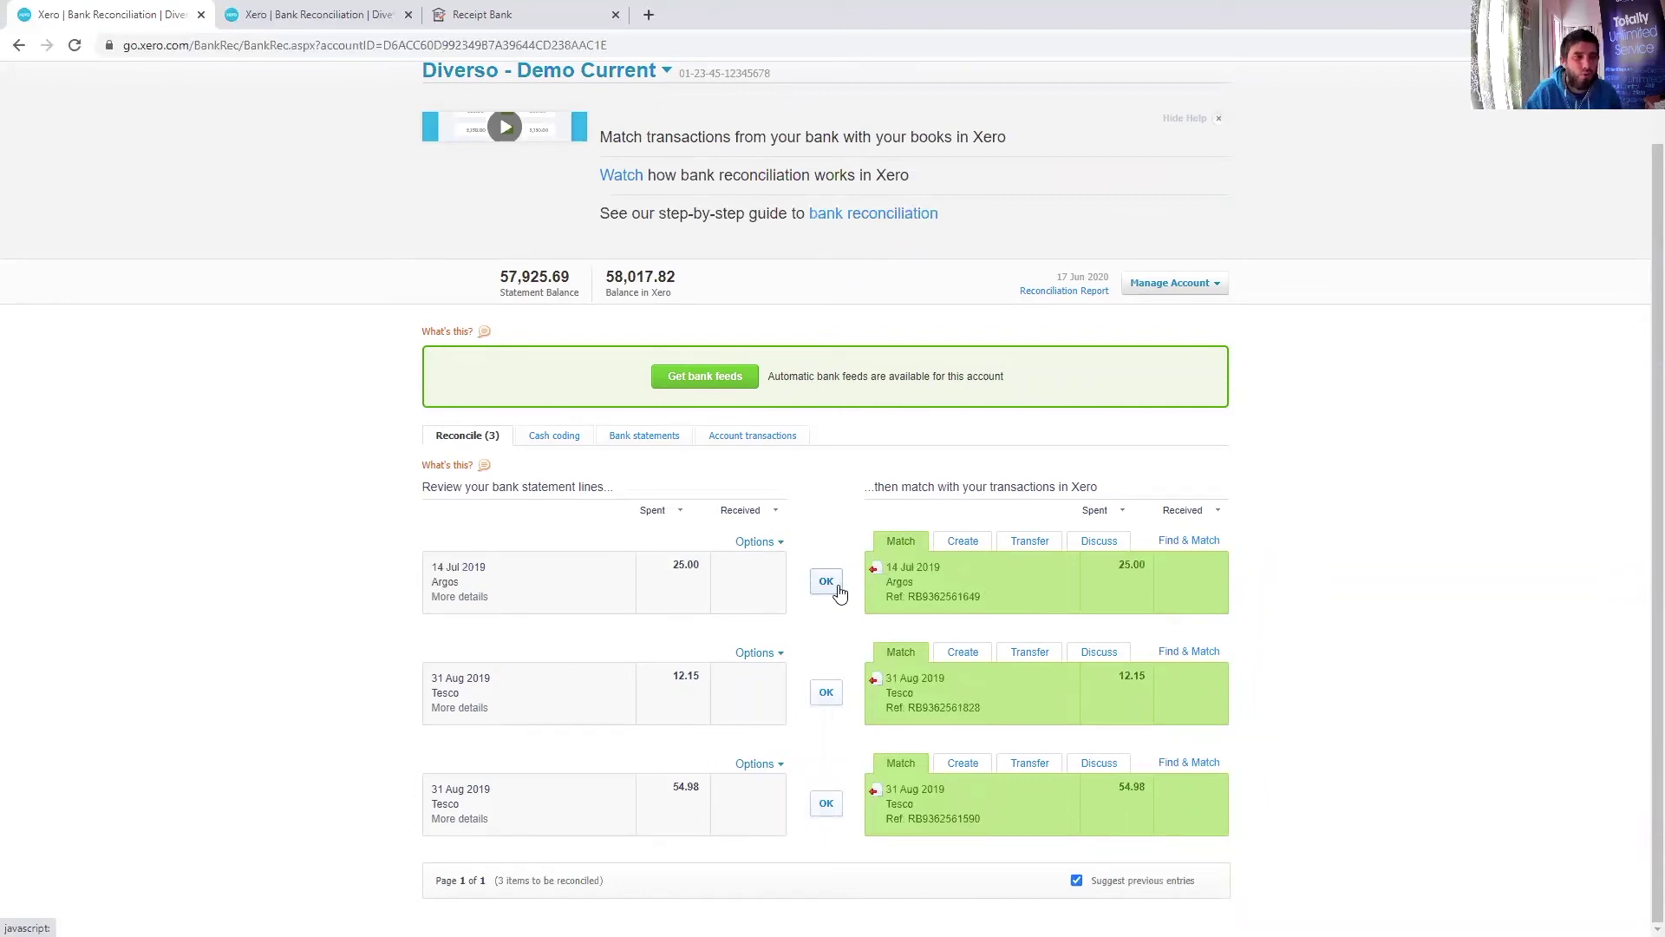
click(840, 594)
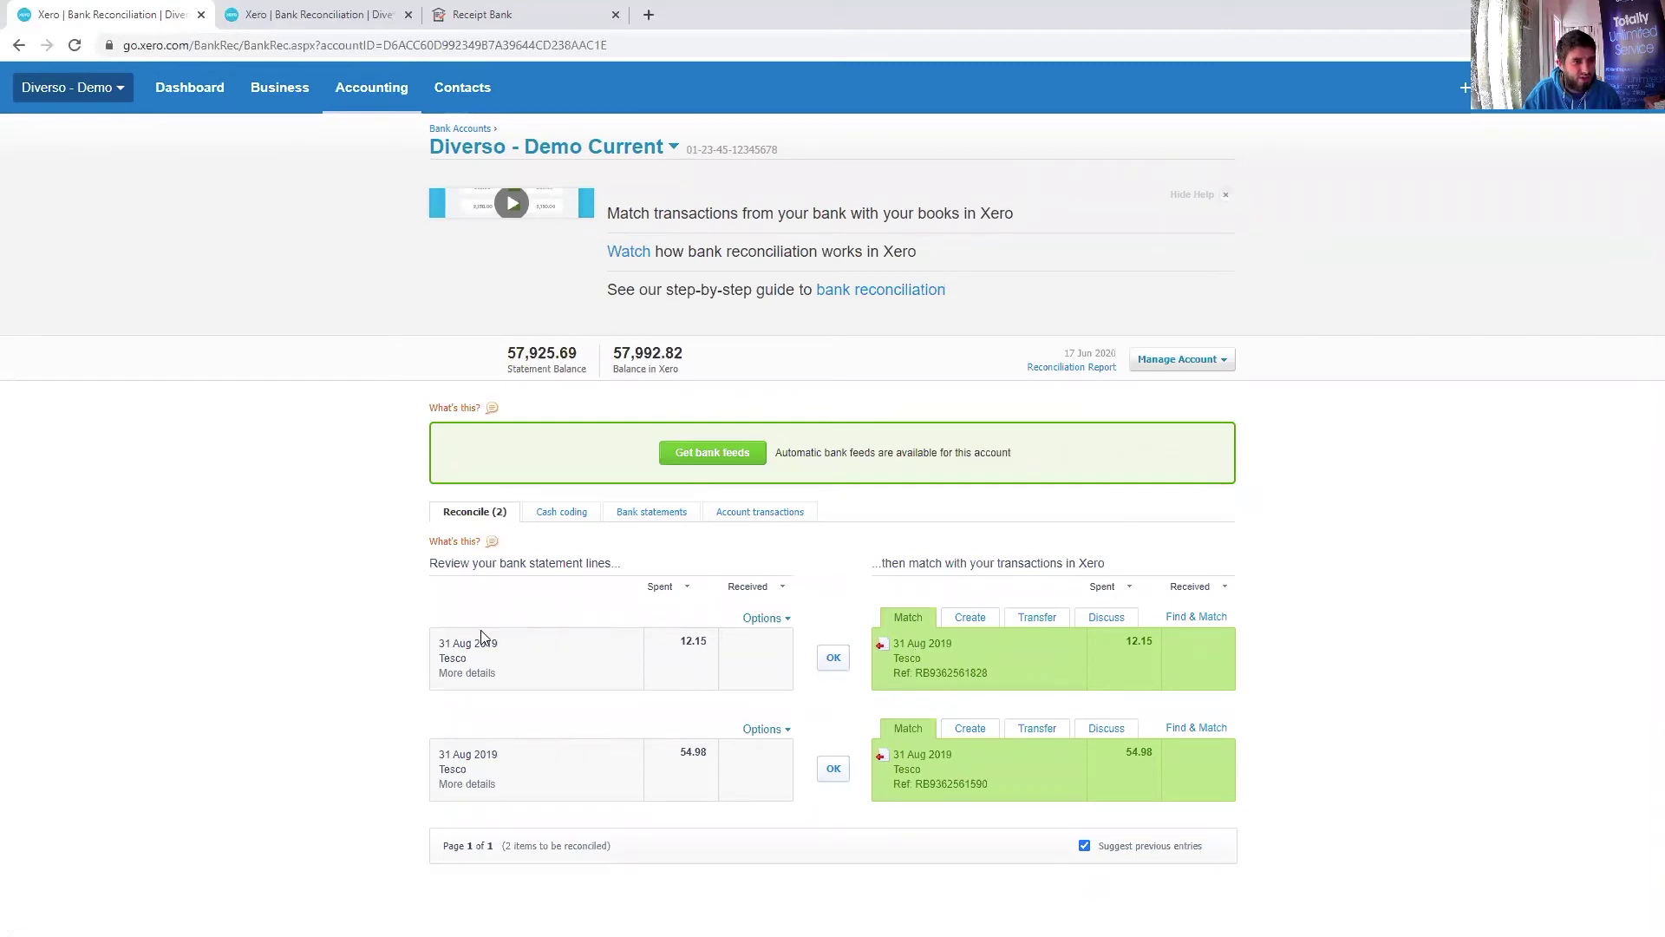
click(833, 658)
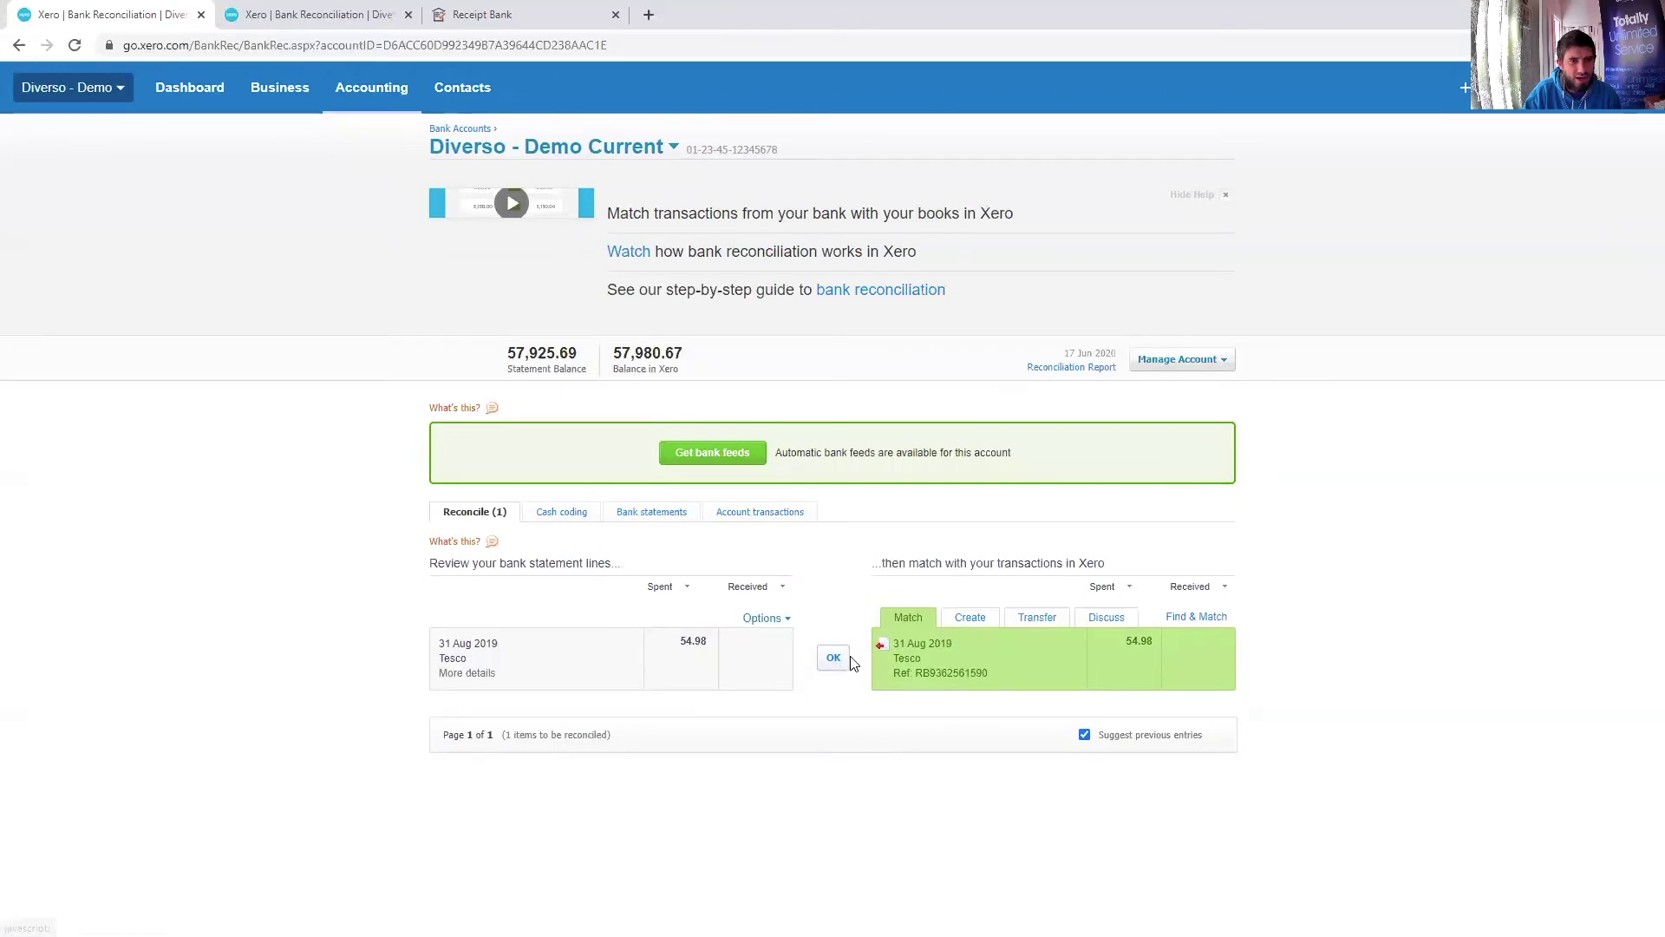
click(838, 661)
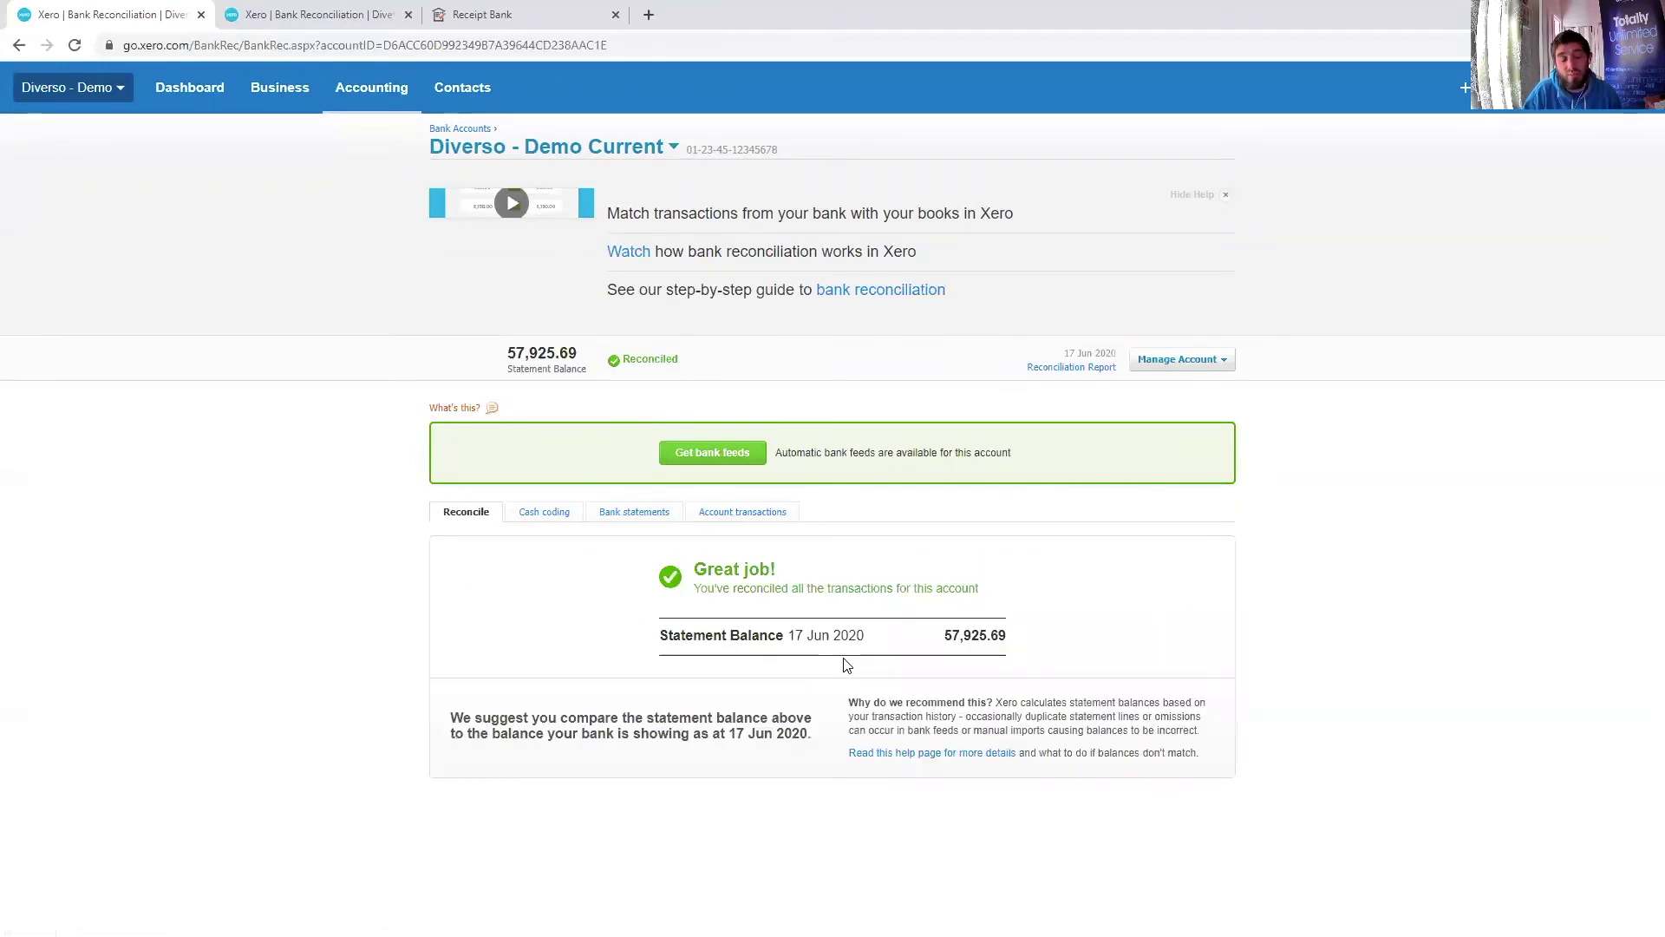
View the 3 overdue bills totalling 74.12 from the dashboard.
click(183, 108)
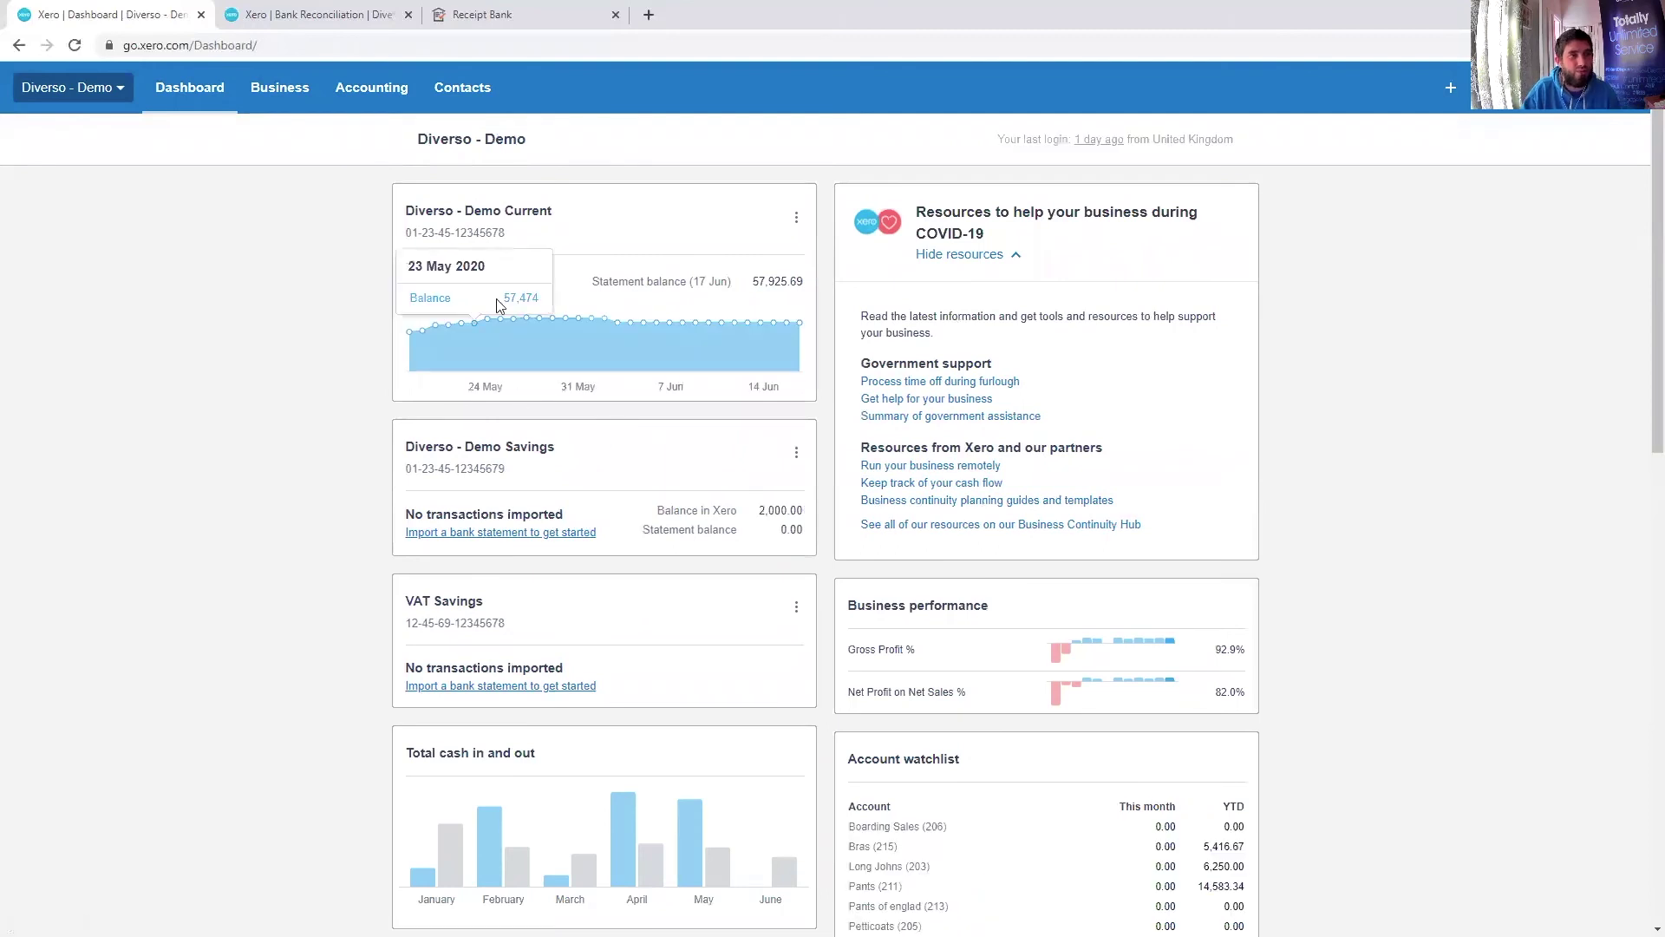
scroll(1436, 551, down, 1)
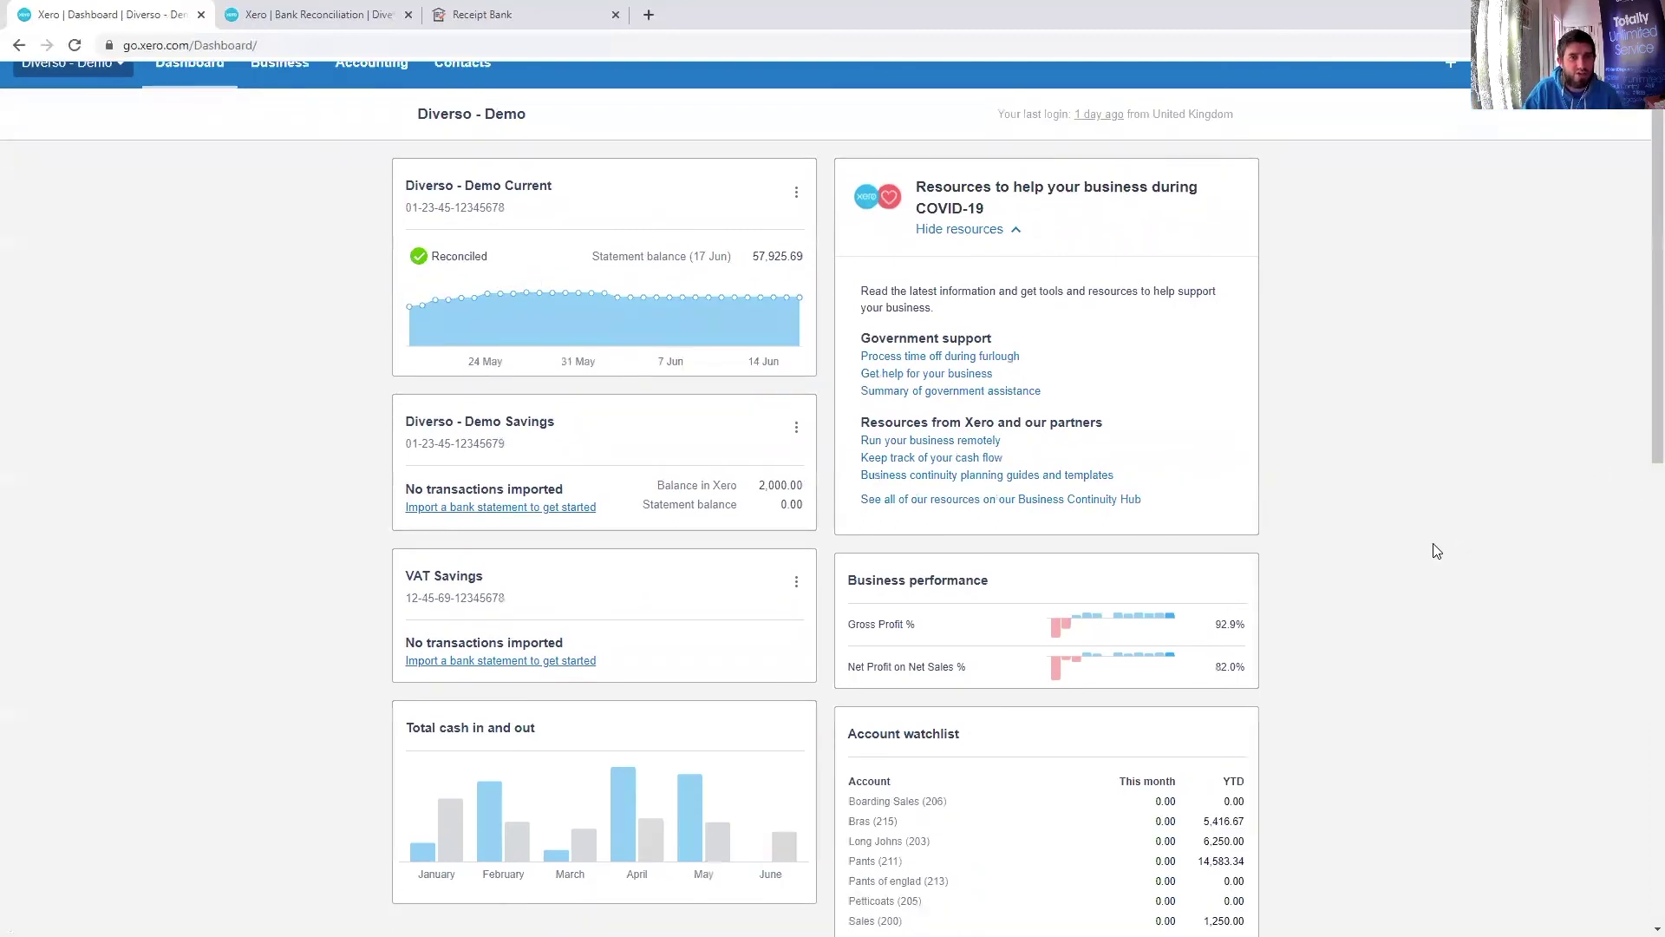
scroll(1437, 550, down, 5)
scroll(1220, 681, down, 2)
click(1175, 635)
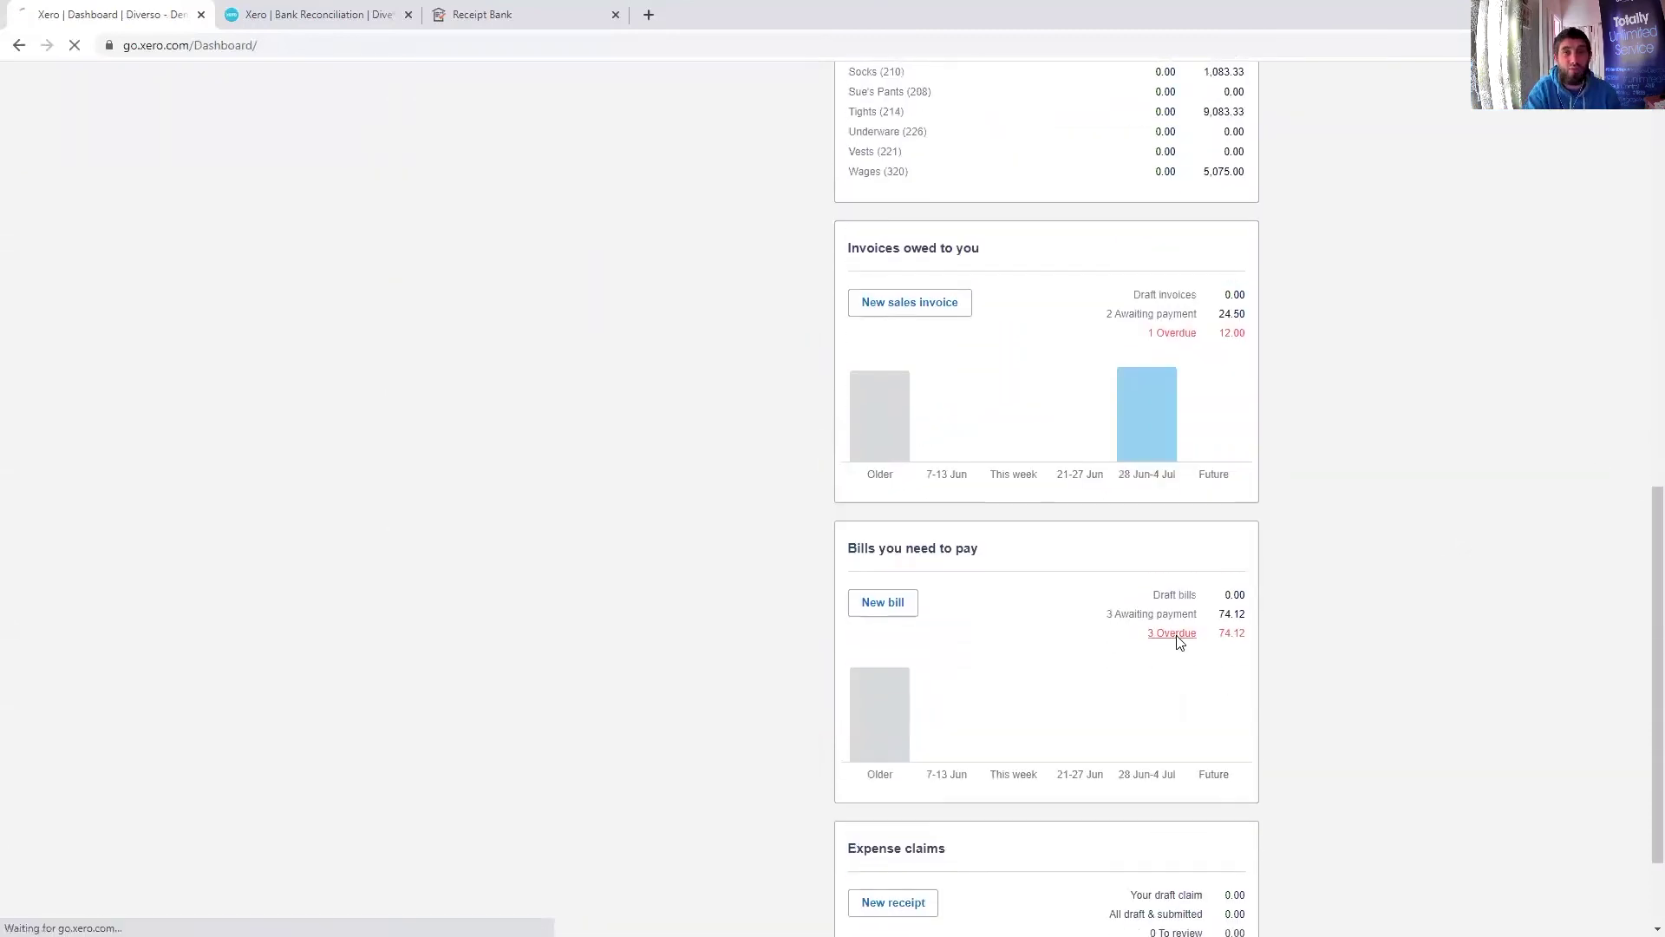